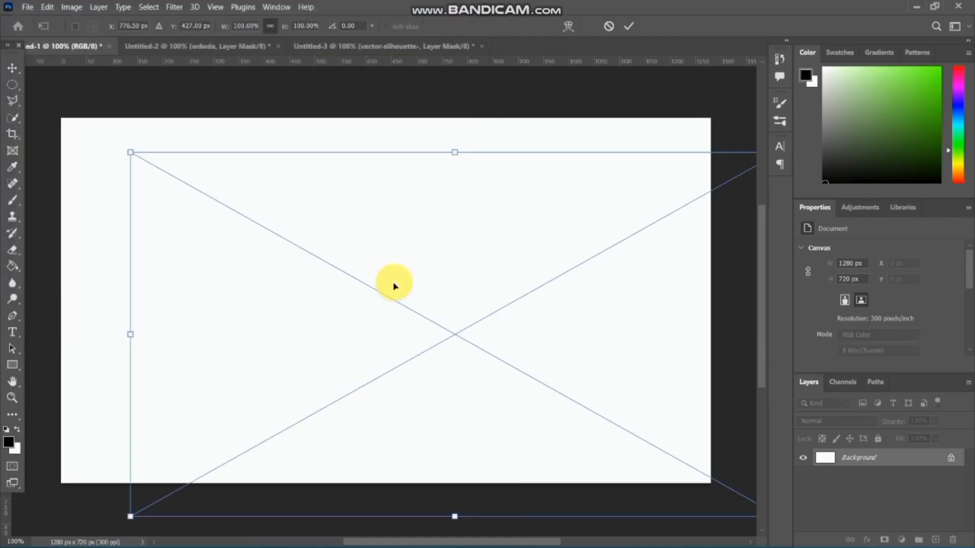
- Place the bottle image, lay it on its side at 89.74° and enlarge it across the middle of the canvas
{"action": "left_click_drag", "start_coordinate": [394, 283], "coordinate": [375, 274]}
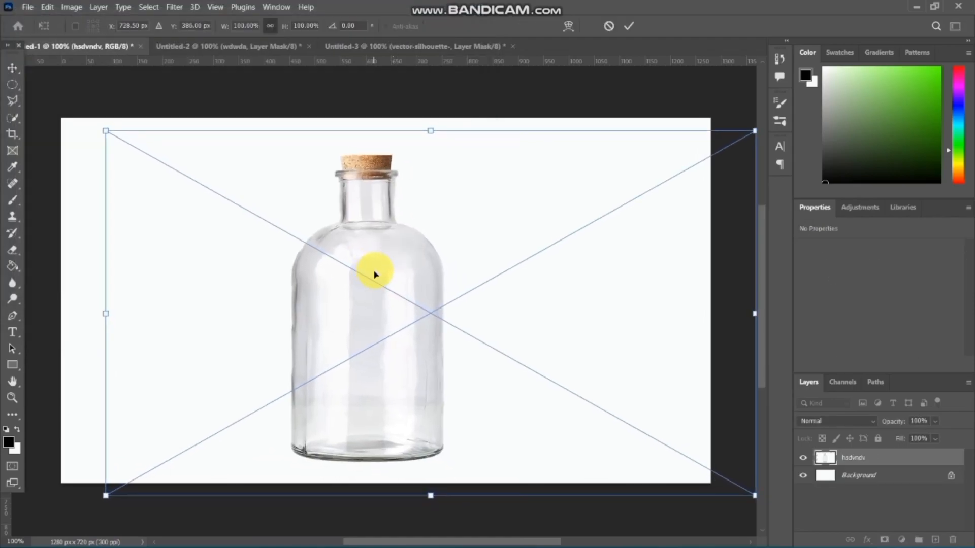
{"action": "key", "text": "Return"}
{"action": "key", "text": "ctrl+t"}
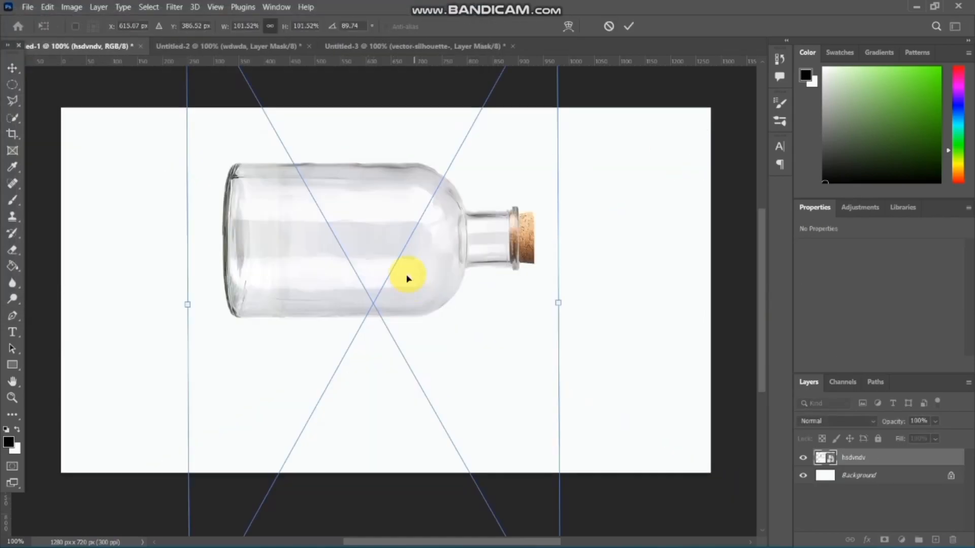
{"action": "left_click_drag", "start_coordinate": [404, 271], "coordinate": [400, 331]}
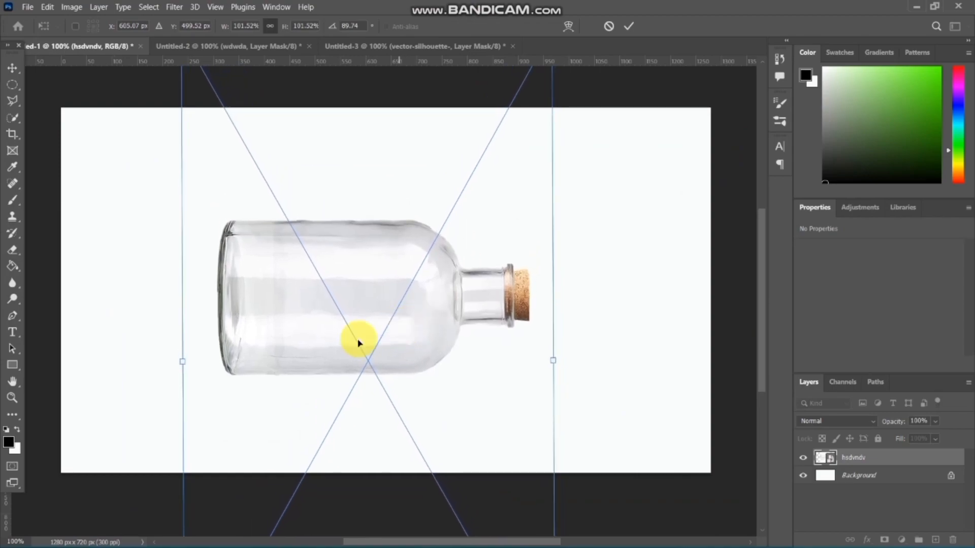
{"action": "left_click_drag", "start_coordinate": [180, 363], "coordinate": [71, 362]}
{"action": "left_click_drag", "start_coordinate": [157, 350], "coordinate": [212, 358]}
{"action": "key", "text": "Return"}
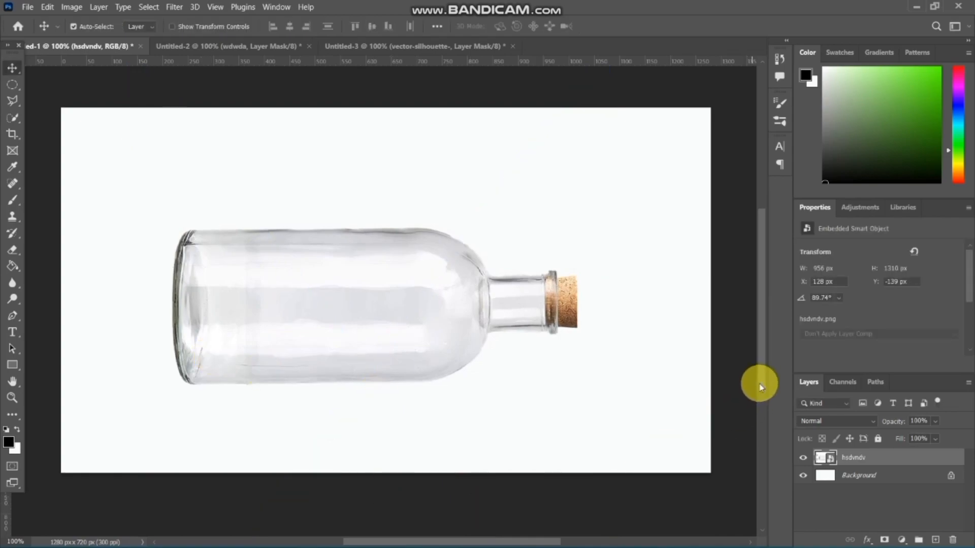
- Add a Color Balance adjustment layer above the bottle with midtones at red +35, green +32 and blue +61
{"action": "left_click_drag", "start_coordinate": [763, 377], "coordinate": [763, 375]}
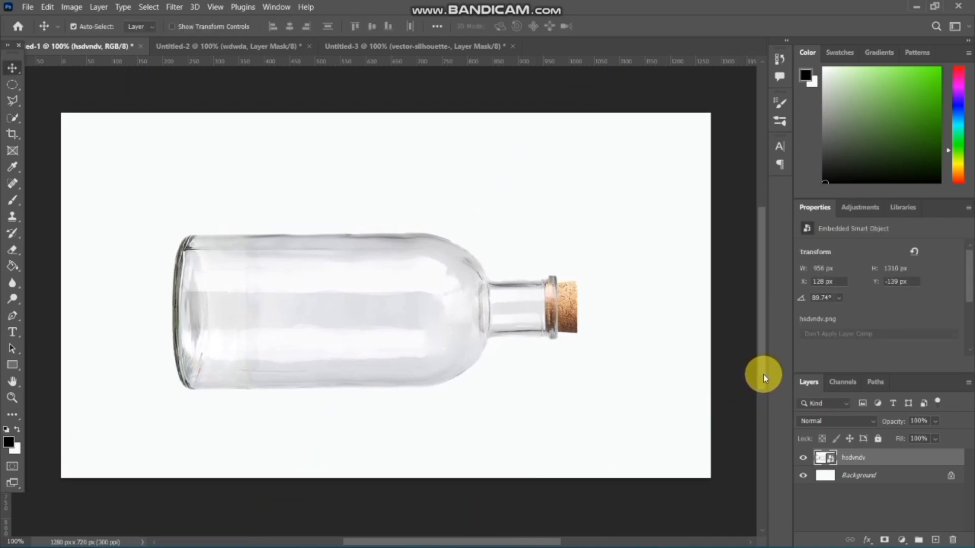
{"action": "left_click", "coordinate": [903, 540]}
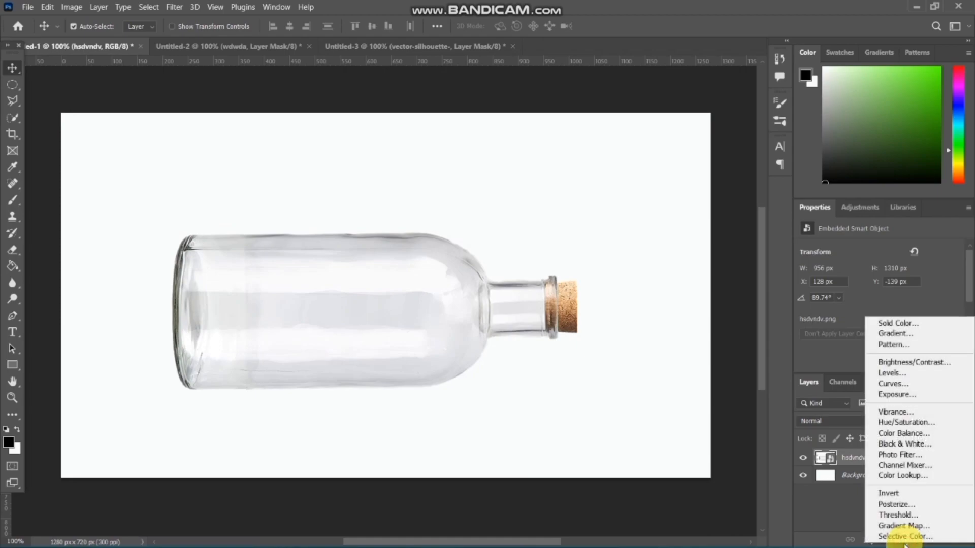
{"action": "left_click", "coordinate": [894, 434]}
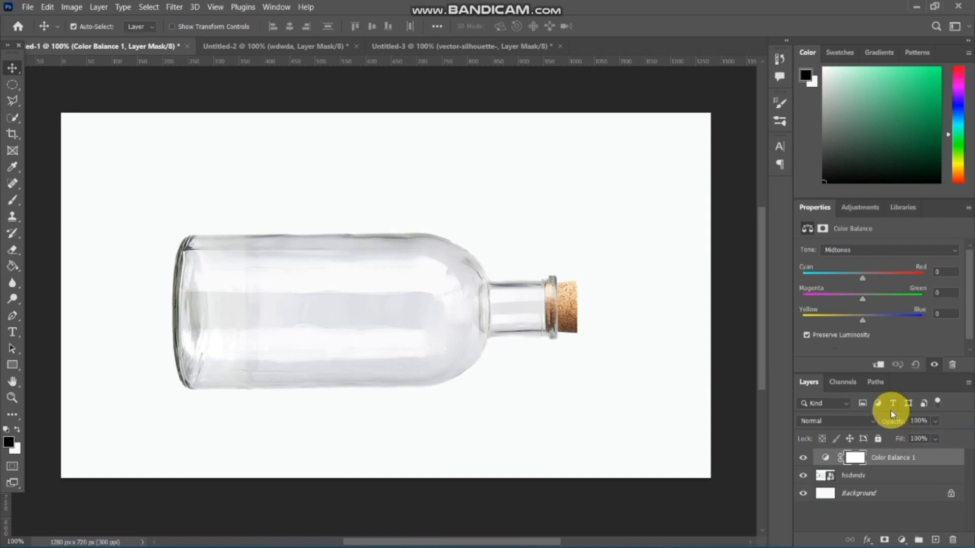
{"action": "left_click_drag", "start_coordinate": [862, 299], "coordinate": [882, 299]}
{"action": "left_click_drag", "start_coordinate": [862, 278], "coordinate": [883, 279]}
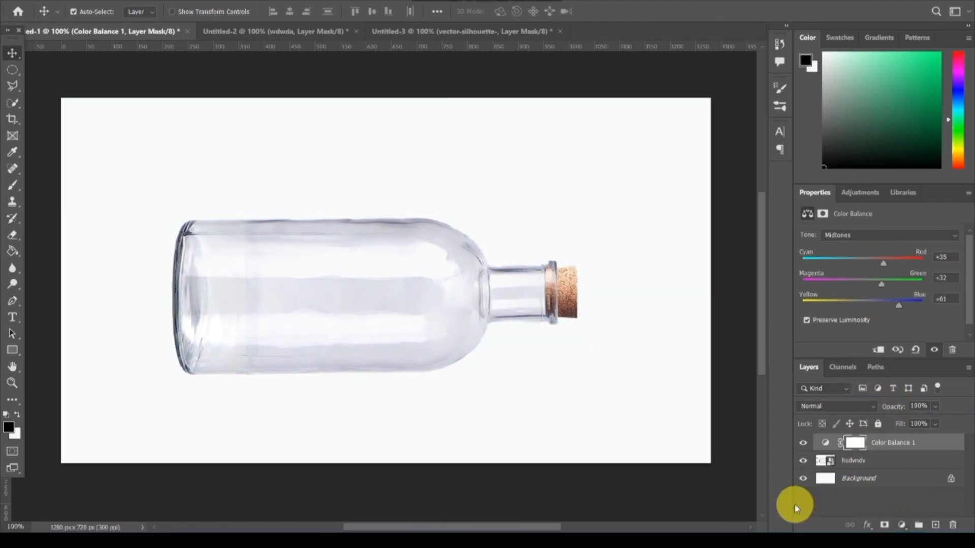
{"action": "left_click", "coordinate": [744, 491]}
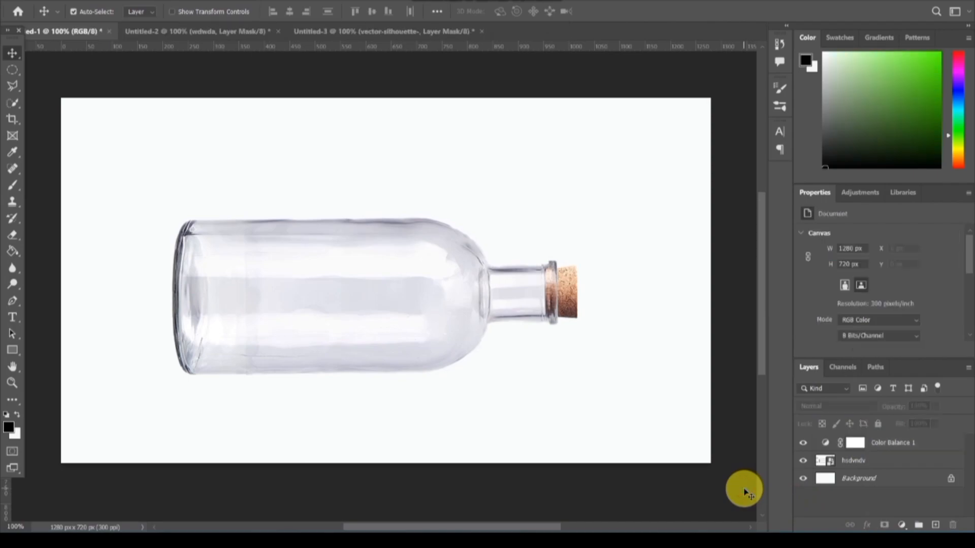
- Add a Brightness/Contrast adjustment layer at the top of the stack with brightness -67 and contrast 18
{"action": "left_click", "coordinate": [902, 526]}
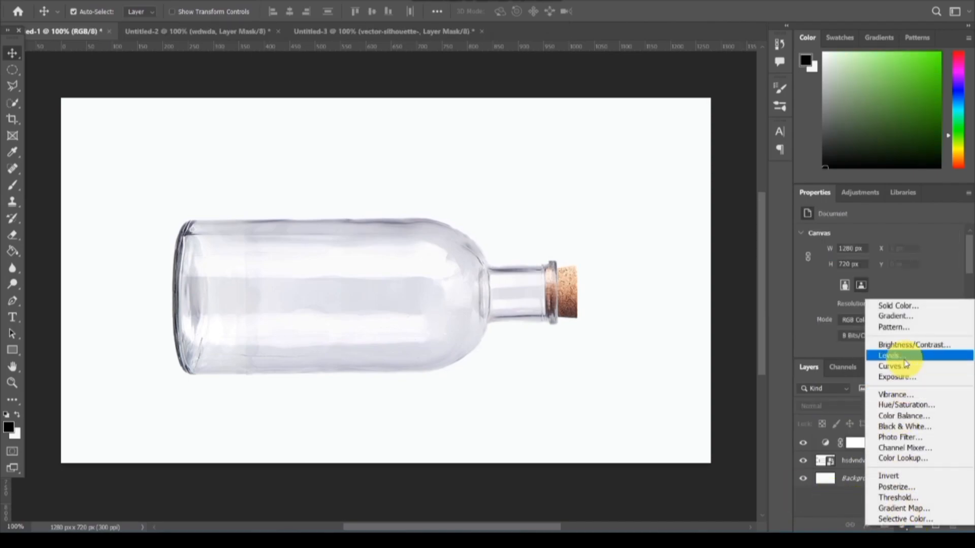
{"action": "left_click", "coordinate": [905, 345]}
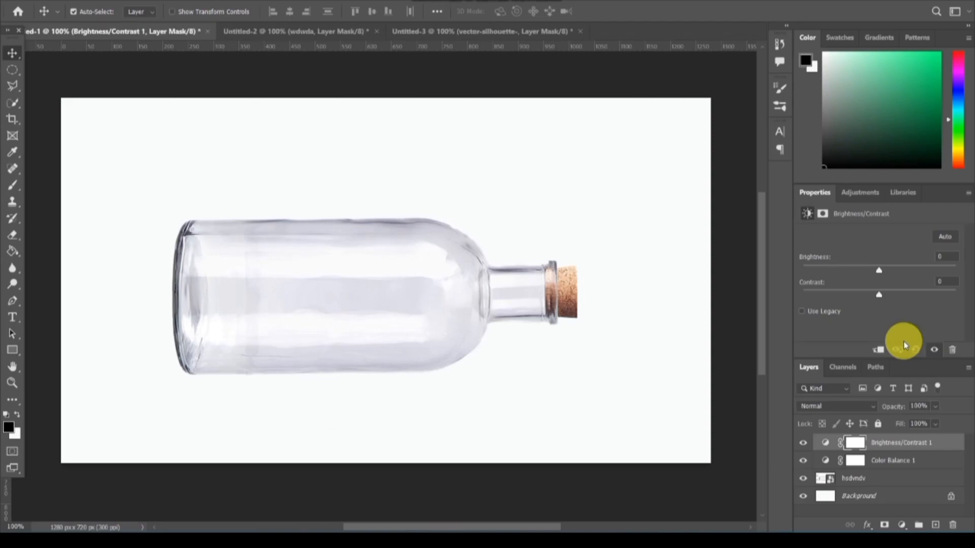
{"action": "left_click_drag", "start_coordinate": [879, 268], "coordinate": [844, 265]}
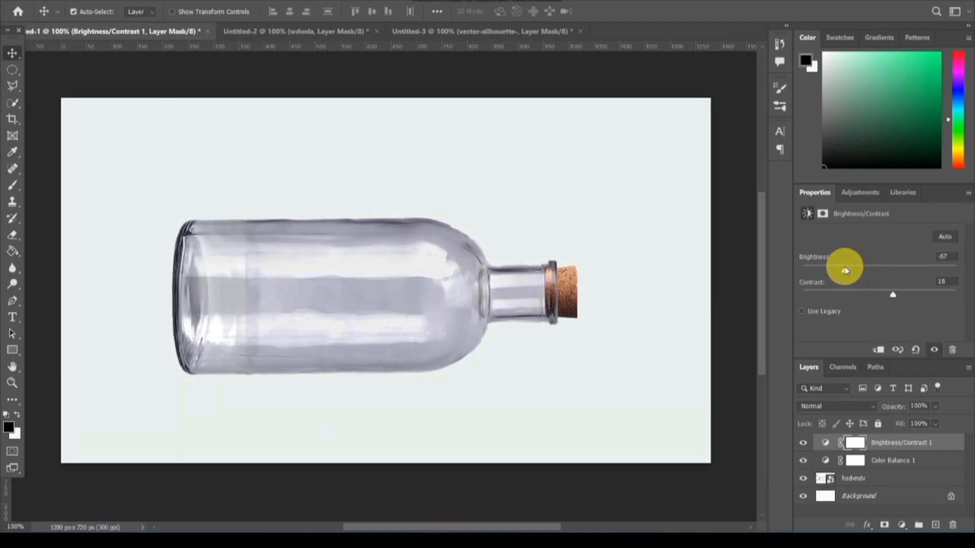
{"action": "left_click", "coordinate": [744, 419]}
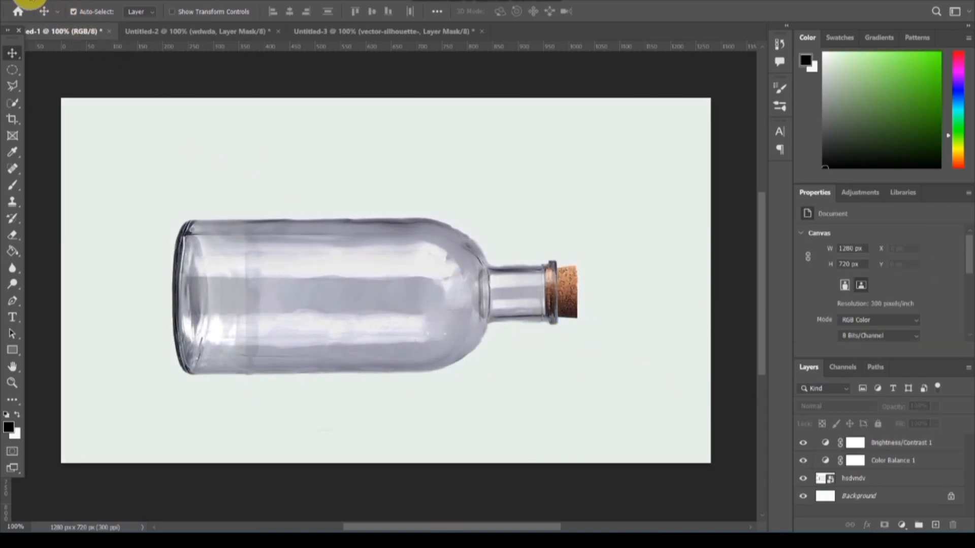
- Place island-with.jpg from the Downloads folder into the document as an embedded image
{"action": "left_click", "coordinate": [18, 2]}
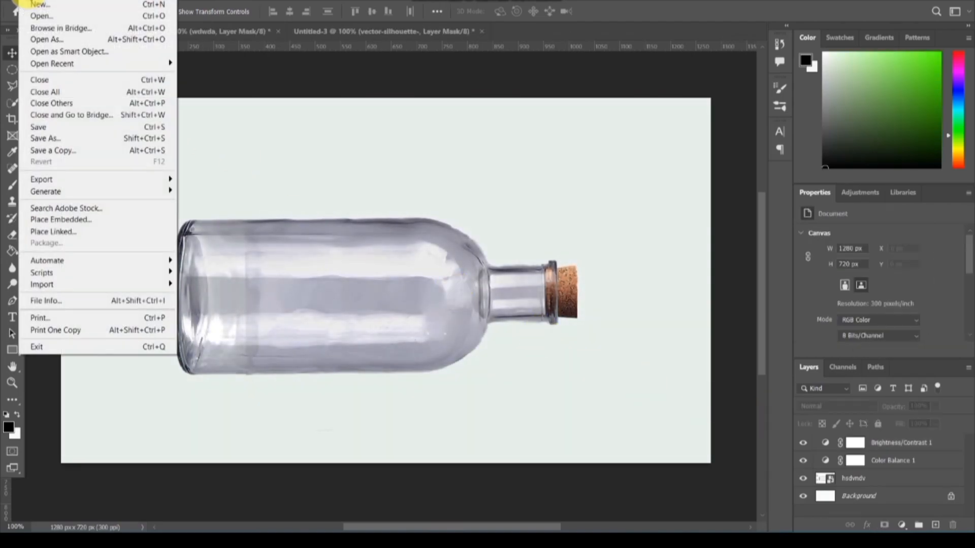
{"action": "left_click", "coordinate": [102, 221]}
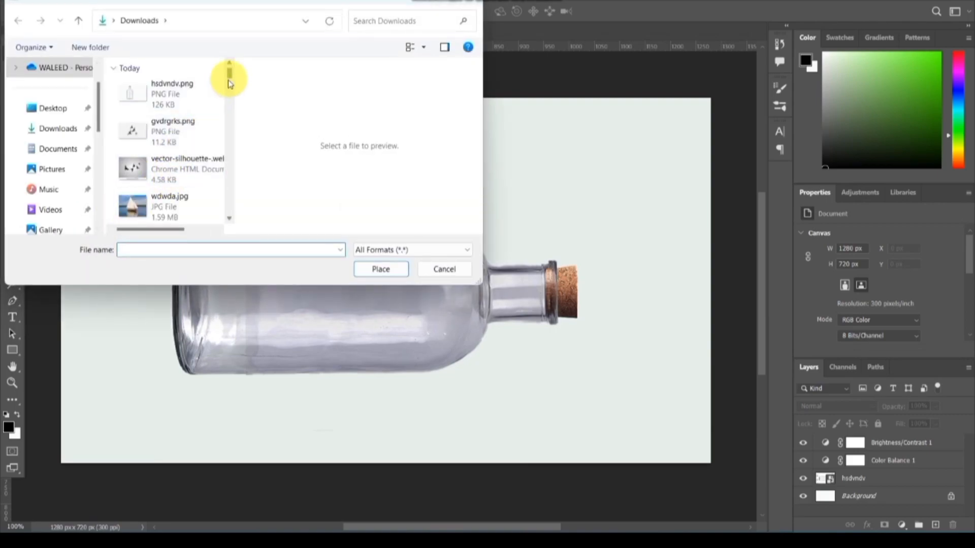
{"action": "mouse_move", "coordinate": [228, 76]}
{"action": "left_mouse_down"}
{"action": "mouse_move", "coordinate": [229, 85]}
{"action": "mouse_move", "coordinate": [229, 76]}
{"action": "left_mouse_up"}
{"action": "left_click", "coordinate": [178, 120]}
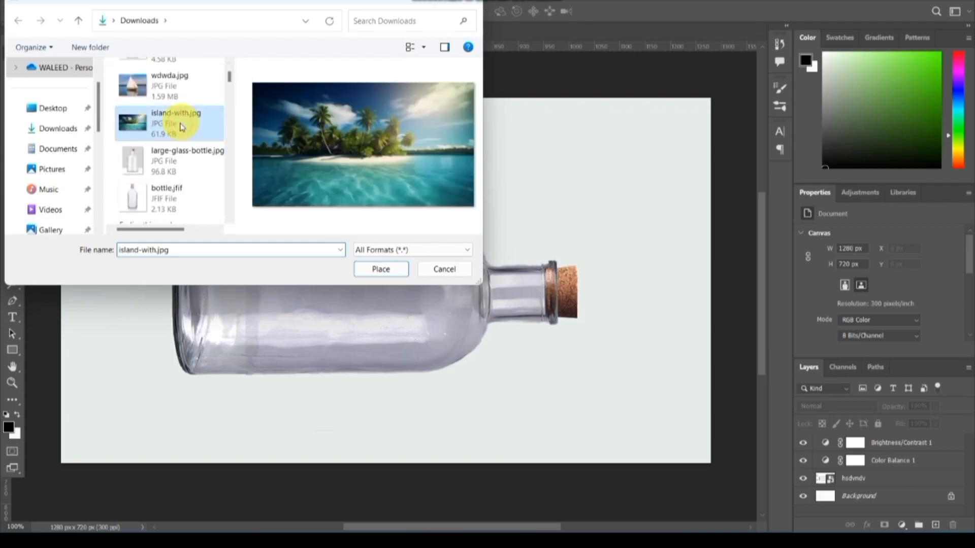
{"action": "left_click", "coordinate": [380, 269]}
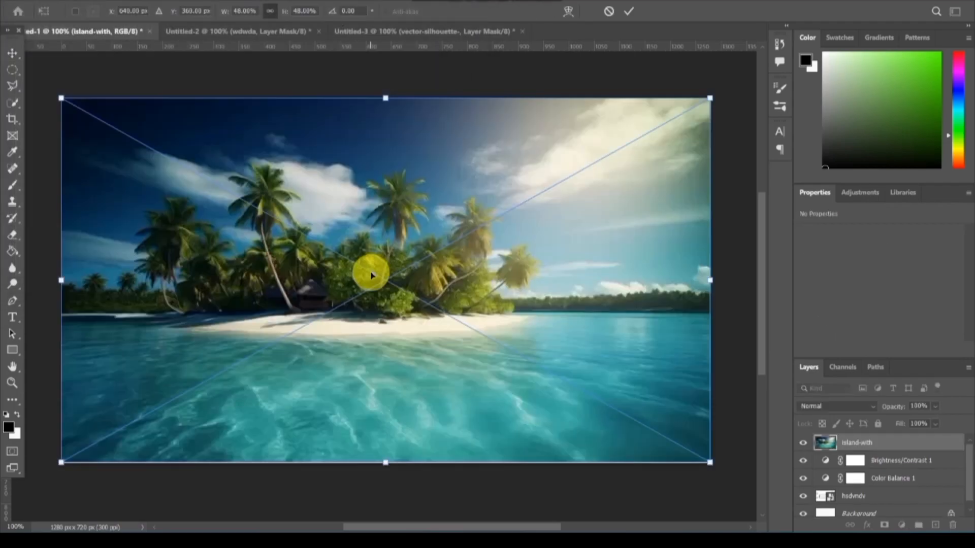
- Scale the island image down to about 38% and position it over the bottle
{"action": "left_click_drag", "start_coordinate": [425, 287], "coordinate": [426, 289]}
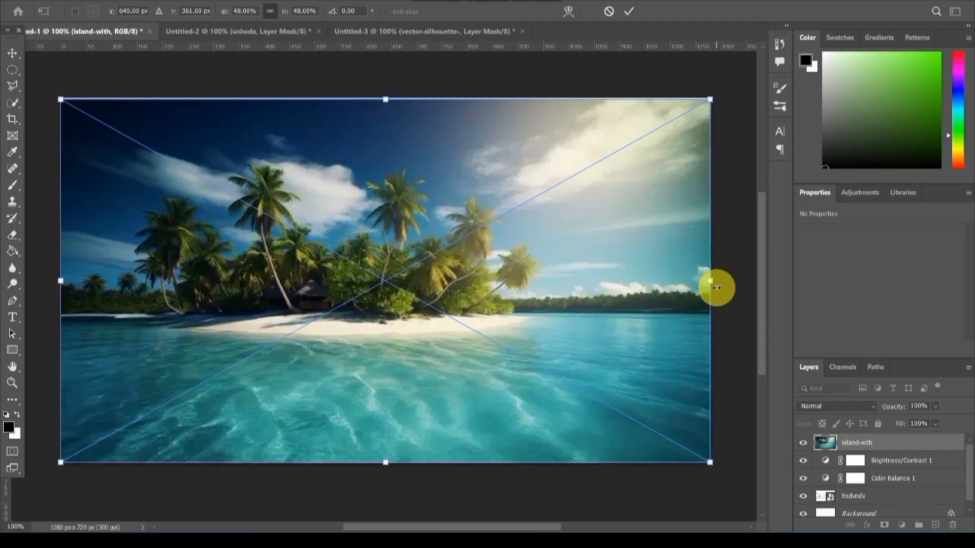
{"action": "left_click_drag", "start_coordinate": [709, 281], "coordinate": [580, 303]}
{"action": "left_click_drag", "start_coordinate": [529, 322], "coordinate": [572, 341]}
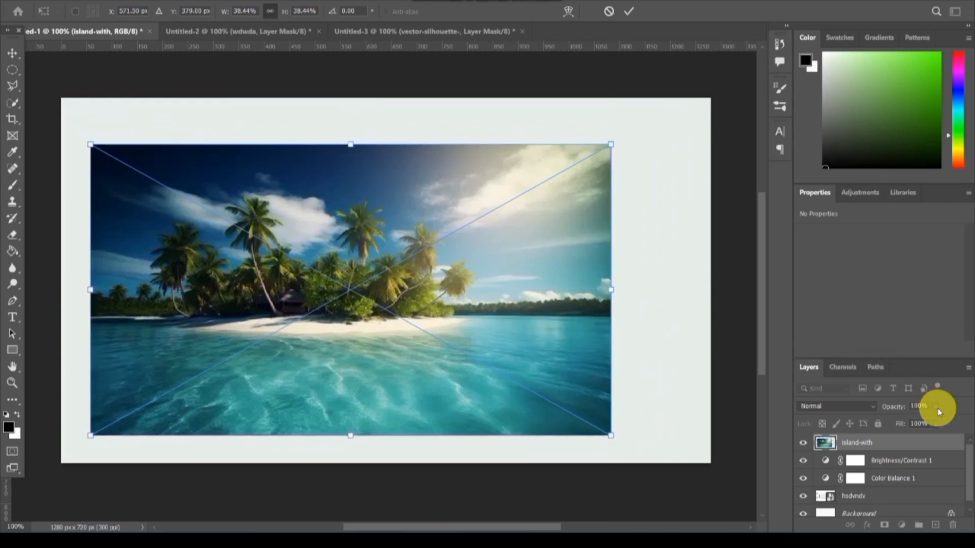
{"action": "key", "text": "Return"}
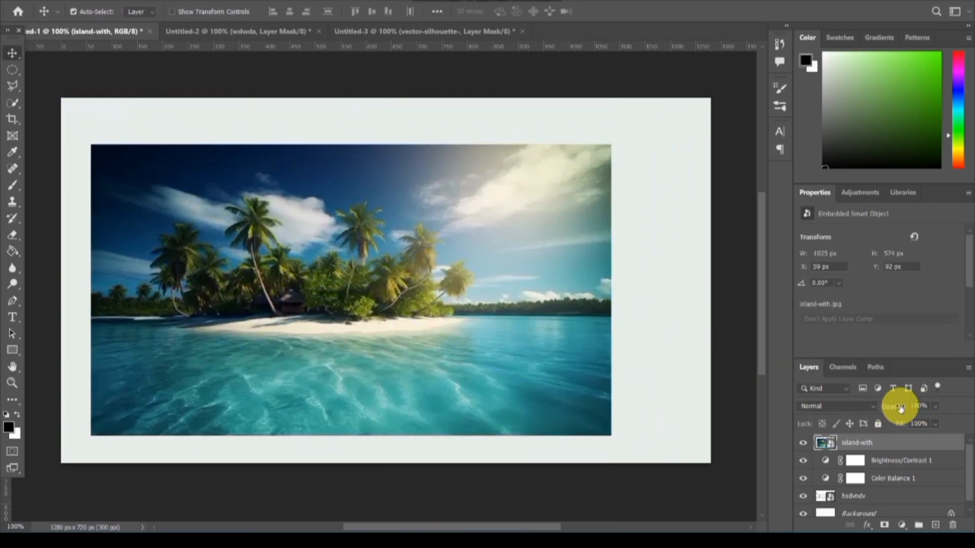
- Lower the island layer's opacity to 55% and shrink the image to about 720 × 404 px to fit the bottle's outline
{"action": "left_click", "coordinate": [934, 407]}
{"action": "left_click_drag", "start_coordinate": [925, 419], "coordinate": [923, 420]}
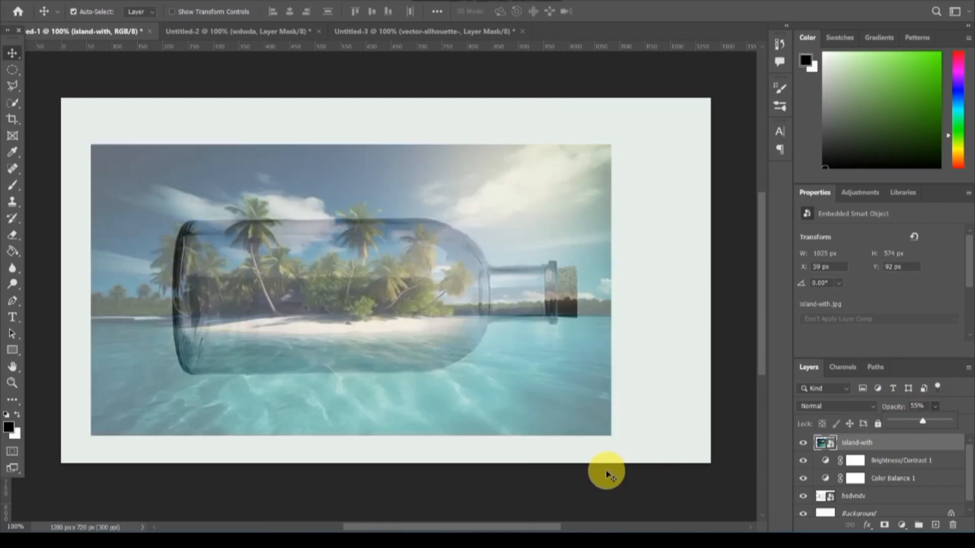
{"action": "key", "text": "ctrl+t"}
{"action": "left_click_drag", "start_coordinate": [611, 291], "coordinate": [544, 299]}
{"action": "left_click_drag", "start_coordinate": [91, 291], "coordinate": [179, 292]}
{"action": "key", "text": "Return"}
- Restore the island layer's opacity to 100% and move the layer directly beneath the bottle layer
{"action": "left_click", "coordinate": [935, 407]}
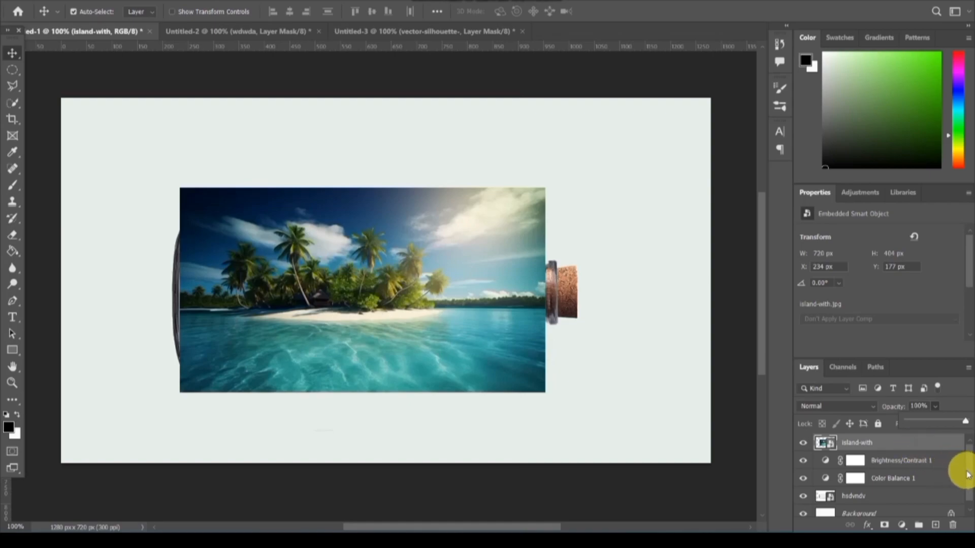
{"action": "left_click_drag", "start_coordinate": [968, 472], "coordinate": [968, 479]}
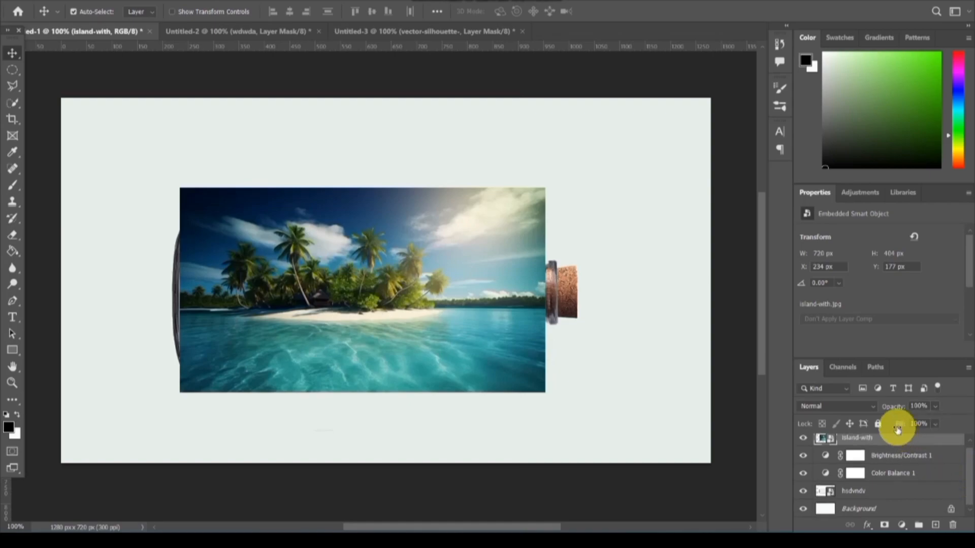
{"action": "left_click_drag", "start_coordinate": [899, 440], "coordinate": [893, 496]}
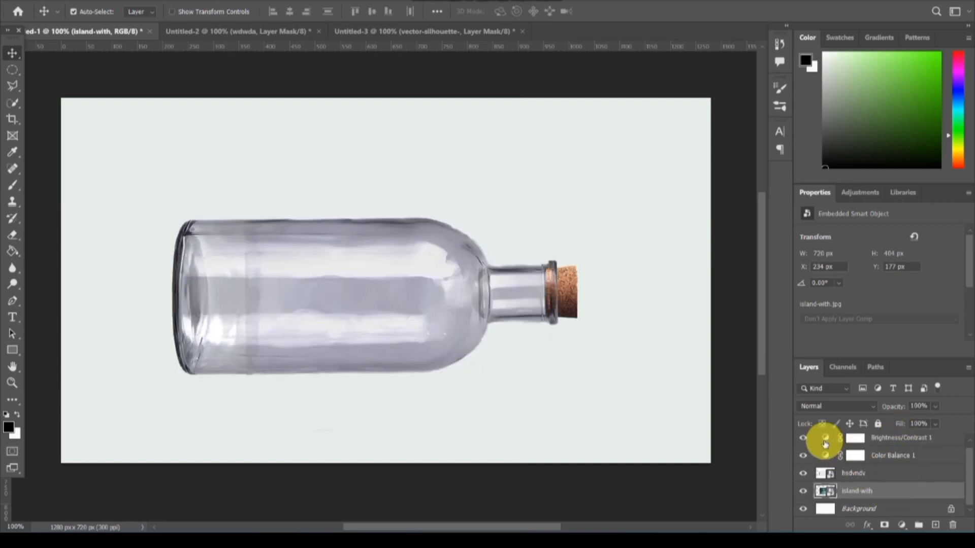
- Rasterize the bottle layer and erase the glass over the palm trees and neck with a size 45 Eraser
{"action": "right_click", "coordinate": [13, 235]}
{"action": "left_click", "coordinate": [50, 234]}
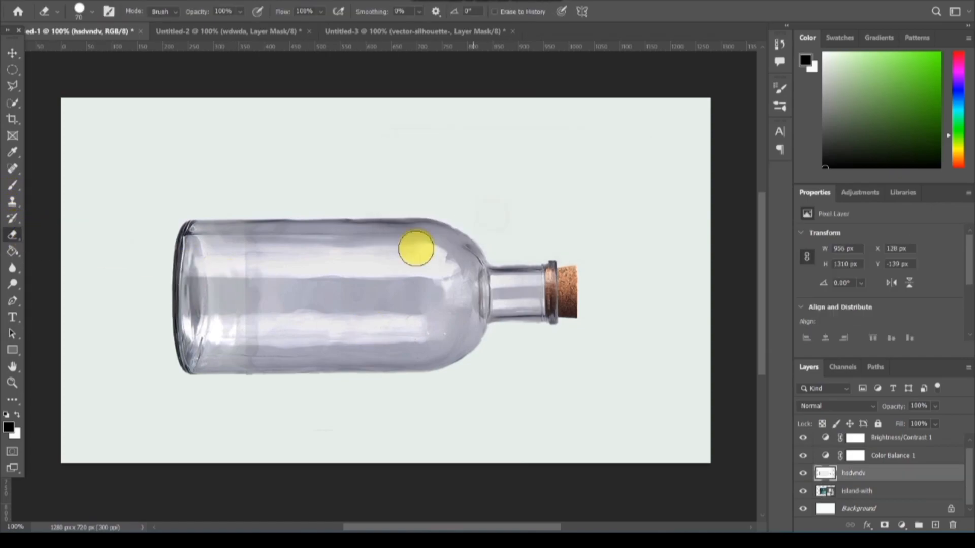
{"action": "mouse_move", "coordinate": [378, 266]}
{"action": "left_mouse_down"}
{"action": "mouse_move", "coordinate": [337, 274]}
{"action": "mouse_move", "coordinate": [373, 295]}
{"action": "mouse_move", "coordinate": [430, 298]}
{"action": "left_mouse_up"}
{"action": "left_click", "coordinate": [91, 11]}
{"action": "type", "text": "45"}
{"action": "key", "text": "Return"}
{"action": "mouse_move", "coordinate": [271, 244]}
{"action": "left_mouse_down"}
{"action": "mouse_move", "coordinate": [481, 296]}
{"action": "mouse_move", "coordinate": [429, 244]}
{"action": "mouse_move", "coordinate": [229, 239]}
{"action": "mouse_move", "coordinate": [469, 325]}
{"action": "left_mouse_up"}
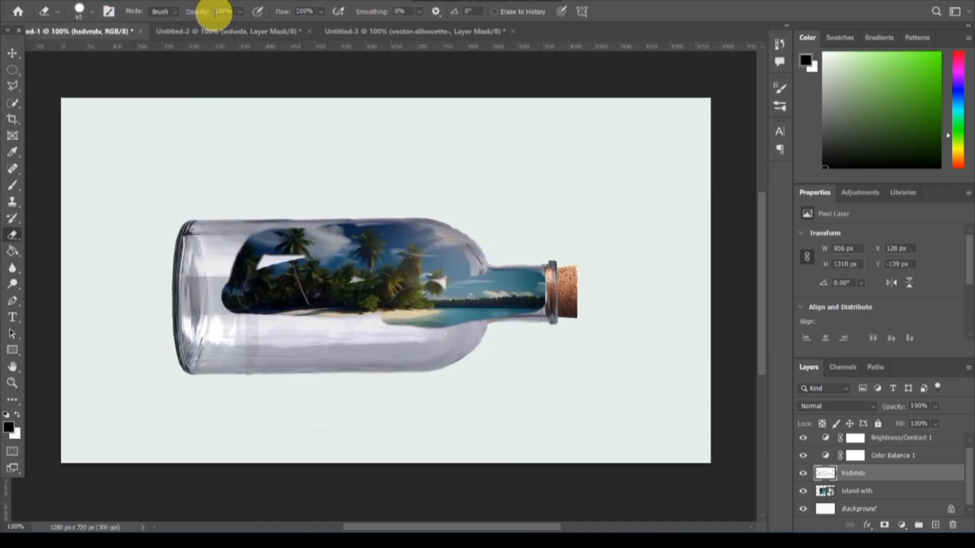
- Erase the remaining glass interior out to the bottle's edges, adjusting the eraser size for the open areas and the rim
{"action": "left_click", "coordinate": [92, 12]}
{"action": "left_click", "coordinate": [115, 80]}
{"action": "left_click_drag", "start_coordinate": [82, 49], "coordinate": [92, 47]}
{"action": "mouse_move", "coordinate": [265, 323]}
{"action": "left_mouse_down"}
{"action": "mouse_move", "coordinate": [463, 322]}
{"action": "mouse_move", "coordinate": [446, 255]}
{"action": "mouse_move", "coordinate": [235, 263]}
{"action": "mouse_move", "coordinate": [262, 337]}
{"action": "mouse_move", "coordinate": [290, 338]}
{"action": "mouse_move", "coordinate": [235, 257]}
{"action": "left_mouse_up"}
{"action": "left_click", "coordinate": [92, 12]}
{"action": "left_click_drag", "start_coordinate": [91, 49], "coordinate": [82, 50]}
{"action": "mouse_move", "coordinate": [205, 337]}
{"action": "left_mouse_down"}
{"action": "mouse_move", "coordinate": [213, 363]}
{"action": "mouse_move", "coordinate": [469, 339]}
{"action": "mouse_move", "coordinate": [181, 318]}
{"action": "mouse_move", "coordinate": [206, 233]}
{"action": "mouse_move", "coordinate": [322, 233]}
{"action": "mouse_move", "coordinate": [474, 277]}
{"action": "mouse_move", "coordinate": [335, 235]}
{"action": "mouse_move", "coordinate": [202, 287]}
{"action": "mouse_move", "coordinate": [442, 350]}
{"action": "mouse_move", "coordinate": [342, 358]}
{"action": "mouse_move", "coordinate": [492, 285]}
{"action": "mouse_move", "coordinate": [489, 307]}
{"action": "mouse_move", "coordinate": [402, 235]}
{"action": "mouse_move", "coordinate": [498, 242]}
{"action": "mouse_move", "coordinate": [468, 330]}
{"action": "mouse_move", "coordinate": [322, 355]}
{"action": "mouse_move", "coordinate": [272, 252]}
{"action": "mouse_move", "coordinate": [446, 241]}
{"action": "mouse_move", "coordinate": [535, 281]}
{"action": "left_mouse_up"}
- Add a Color Balance adjustment above the bottle layer, shifting midtones to cyan -29 and green +9 and adjusting the yellow-blue balance
{"action": "left_click", "coordinate": [902, 524]}
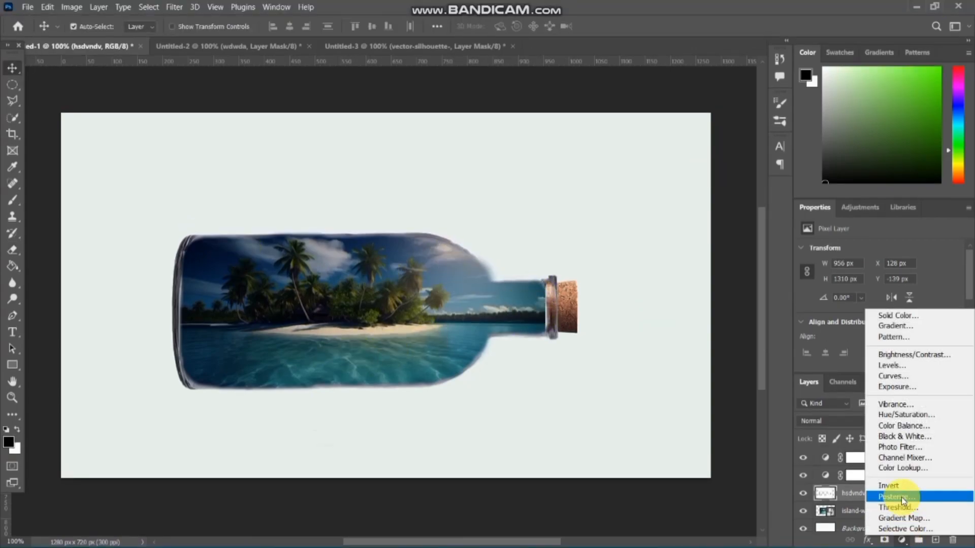
{"action": "left_click", "coordinate": [898, 426]}
{"action": "left_click_drag", "start_coordinate": [862, 299], "coordinate": [870, 279]}
{"action": "left_click_drag", "start_coordinate": [890, 349], "coordinate": [896, 325]}
{"action": "left_click_drag", "start_coordinate": [899, 305], "coordinate": [873, 305]}
- Add a Brightness/Contrast adjustment above the second Color Balance layer with brightness 30 and contrast -25
{"action": "left_click", "coordinate": [900, 547]}
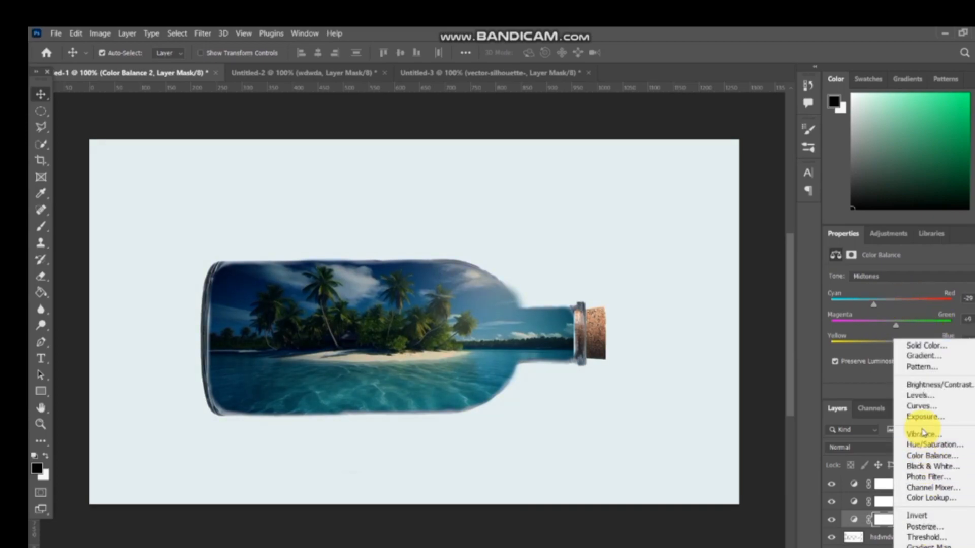
{"action": "left_click", "coordinate": [925, 384]}
{"action": "left_click_drag", "start_coordinate": [903, 311], "coordinate": [869, 335]}
{"action": "left_click_drag", "start_coordinate": [933, 311], "coordinate": [923, 312]}
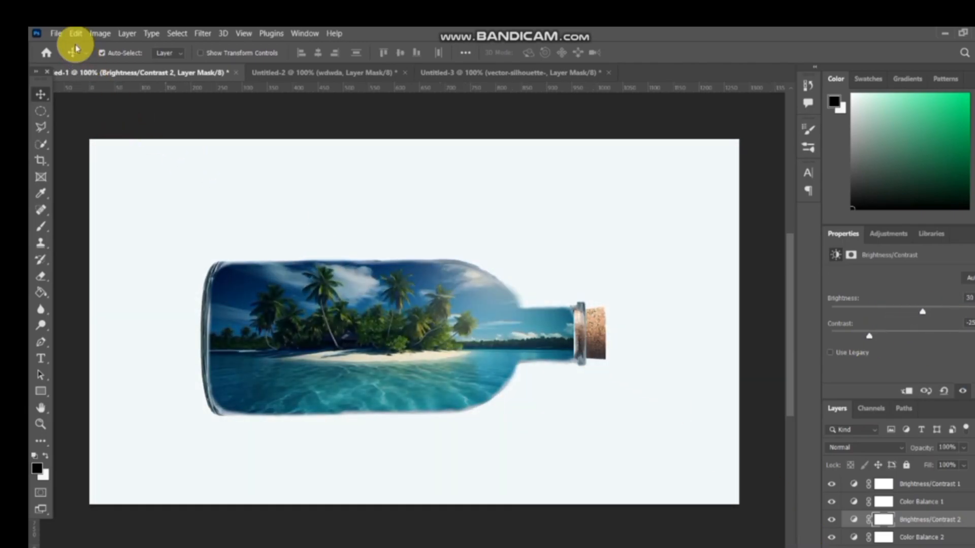
- Copy the cut-out sailboat layer from the Untitled-2 document and paste it into the bottle composition
{"action": "left_click", "coordinate": [304, 72]}
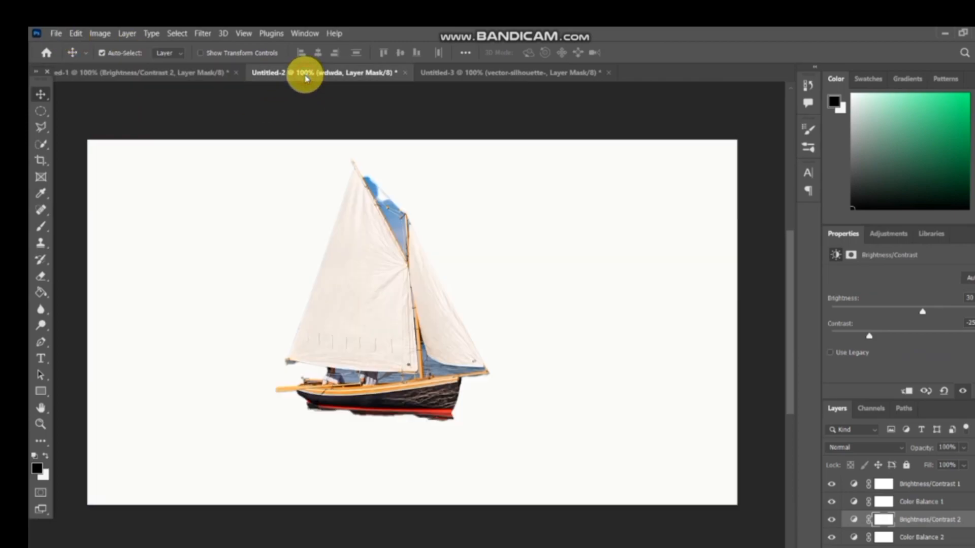
{"action": "key", "text": "ctrl+c"}
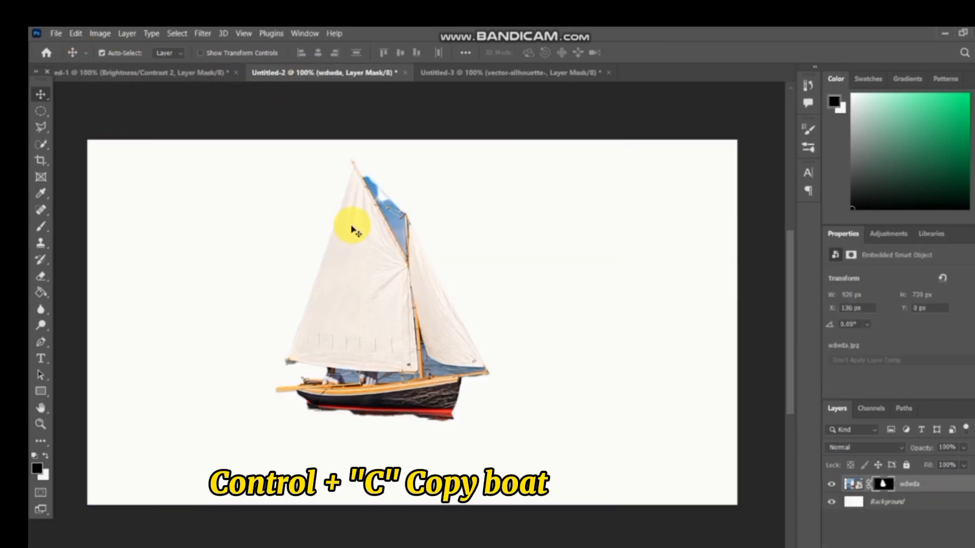
{"action": "left_click", "coordinate": [135, 72]}
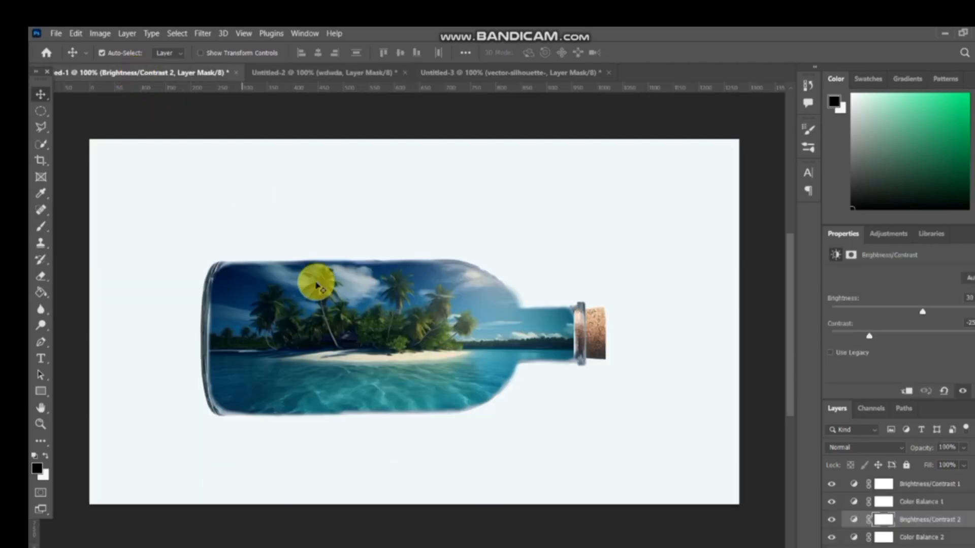
{"action": "key", "text": "ctrl+v"}
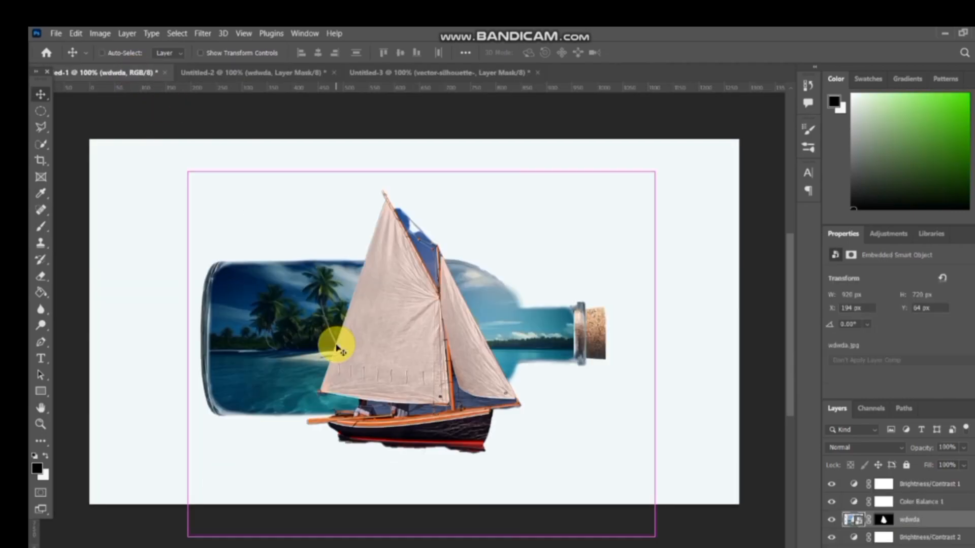
- Scale the sailboat layer down to about 175 × 137 px and place it on the water near the bottle's base
{"action": "key", "text": "ctrl+t"}
{"action": "left_click_drag", "start_coordinate": [650, 167], "coordinate": [330, 424]}
{"action": "left_click_drag", "start_coordinate": [256, 496], "coordinate": [253, 359]}
{"action": "key", "text": "Return"}
- Rasterize the sailboat layer and erase the red underside of its hull with a very small eraser brush
{"action": "scroll", "coordinate": [249, 359], "scroll_direction": "up", "scroll_amount": 3}
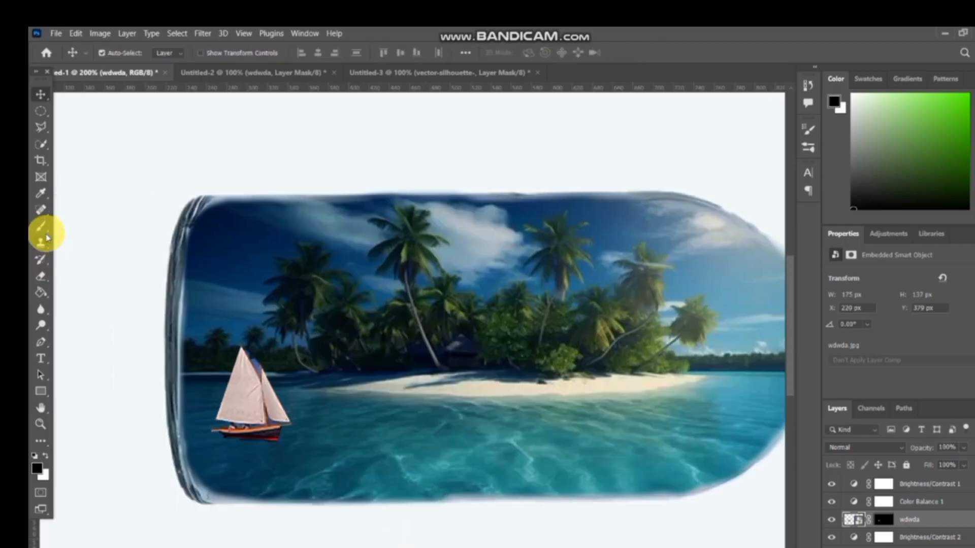
{"action": "right_click", "coordinate": [41, 276]}
{"action": "left_click", "coordinate": [86, 277]}
{"action": "left_click", "coordinate": [284, 433]}
{"action": "left_click", "coordinate": [522, 254]}
{"action": "left_click", "coordinate": [120, 52]}
{"action": "left_click_drag", "start_coordinate": [111, 93], "coordinate": [100, 93]}
{"action": "left_click_drag", "start_coordinate": [252, 444], "coordinate": [261, 442]}
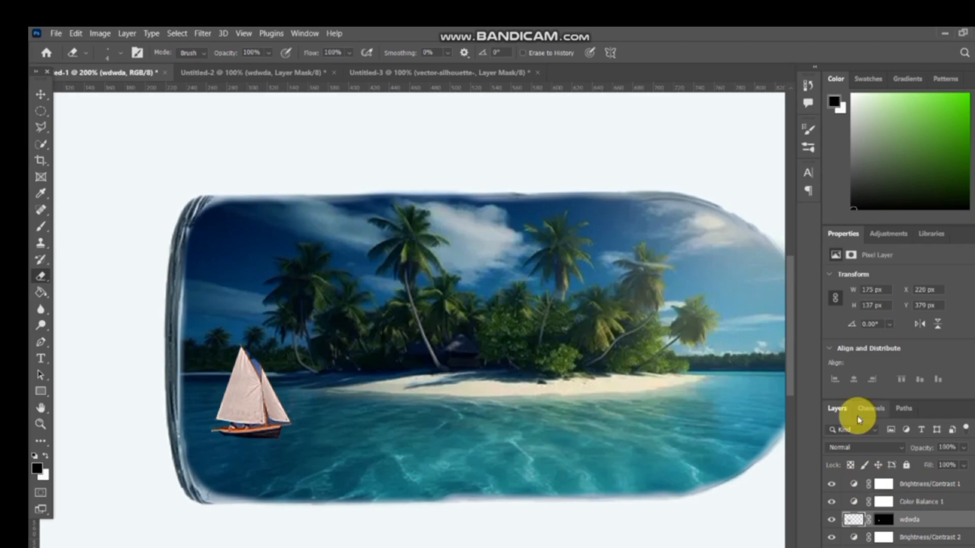
- Duplicate the sailboat layer, flip the copy vertically and place it directly beneath the hull as a water reflection
{"action": "left_click", "coordinate": [39, 99]}
{"action": "key", "text": "ctrl+minus"}
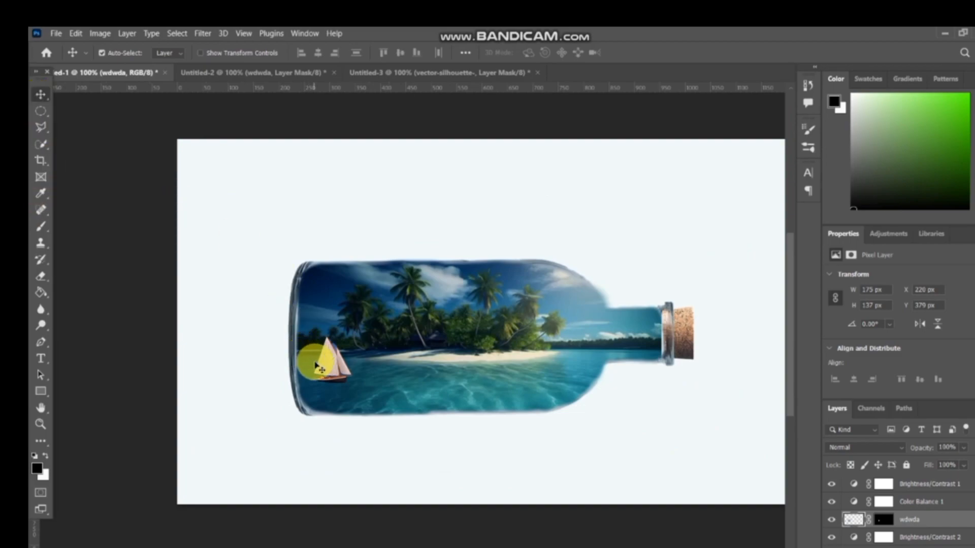
{"action": "key", "text": "ctrl+j"}
{"action": "key", "text": "ctrl+t"}
{"action": "right_click", "coordinate": [349, 379]}
{"action": "left_click_drag", "start_coordinate": [320, 366], "coordinate": [343, 402]}
{"action": "left_click", "coordinate": [373, 374]}
{"action": "mouse_move", "coordinate": [387, 366]}
{"action": "left_mouse_down"}
{"action": "mouse_move", "coordinate": [369, 384]}
{"action": "mouse_move", "coordinate": [381, 374]}
{"action": "left_mouse_up"}
{"action": "left_click_drag", "start_coordinate": [345, 398], "coordinate": [328, 392]}
{"action": "key", "text": "Return"}
- Refine the sailboat reflection to about 131 × 101 px just below the hull, with 35% fill and 97% opacity
{"action": "key", "text": "ctrl+t"}
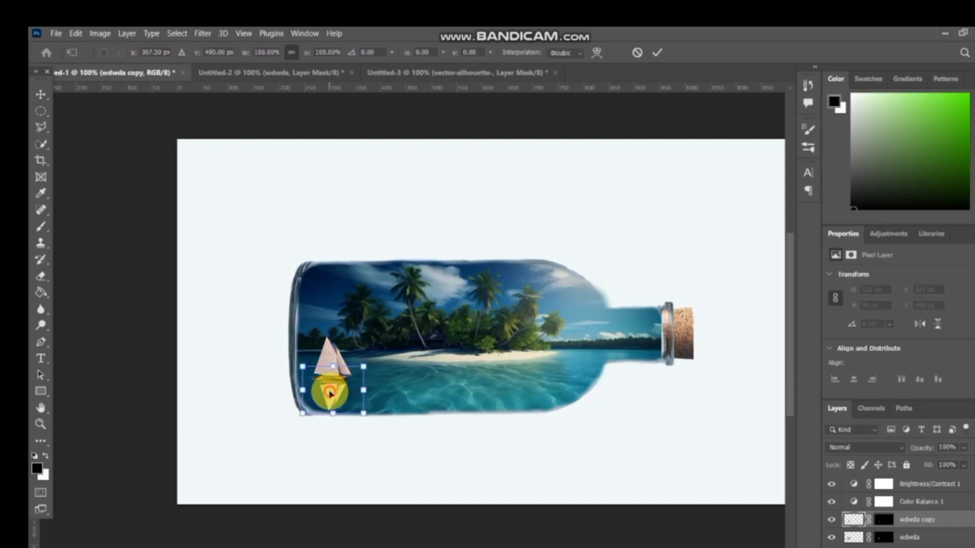
{"action": "key", "text": "Return"}
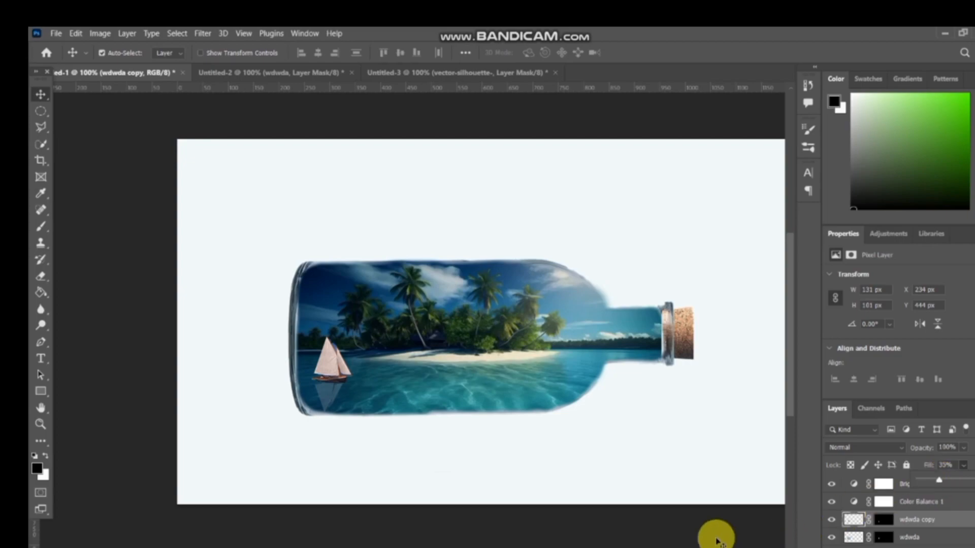
{"action": "left_click_drag", "start_coordinate": [337, 391], "coordinate": [339, 393]}
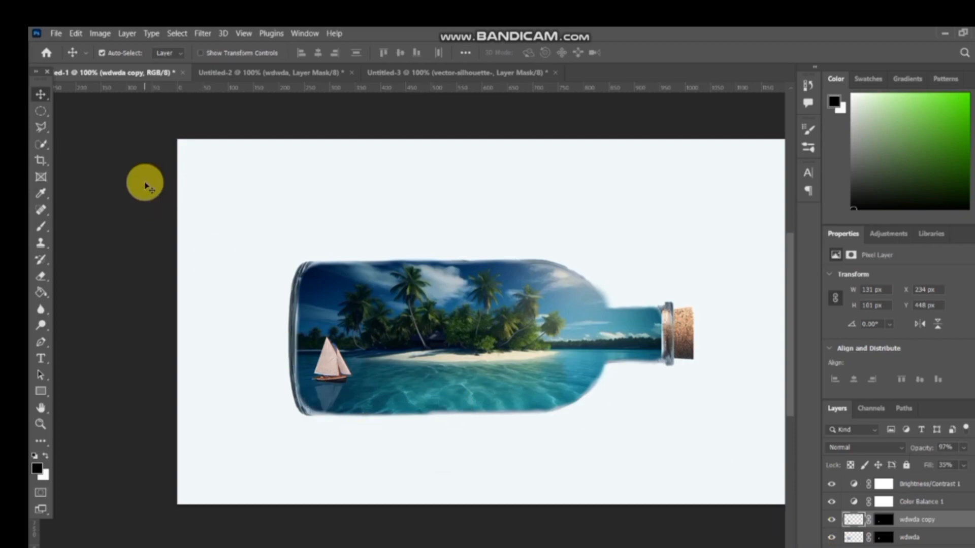
- Bring the bird silhouettes layer from the Untitled-3 document into the bottle composition
{"action": "left_click", "coordinate": [55, 32]}
{"action": "left_click", "coordinate": [447, 74]}
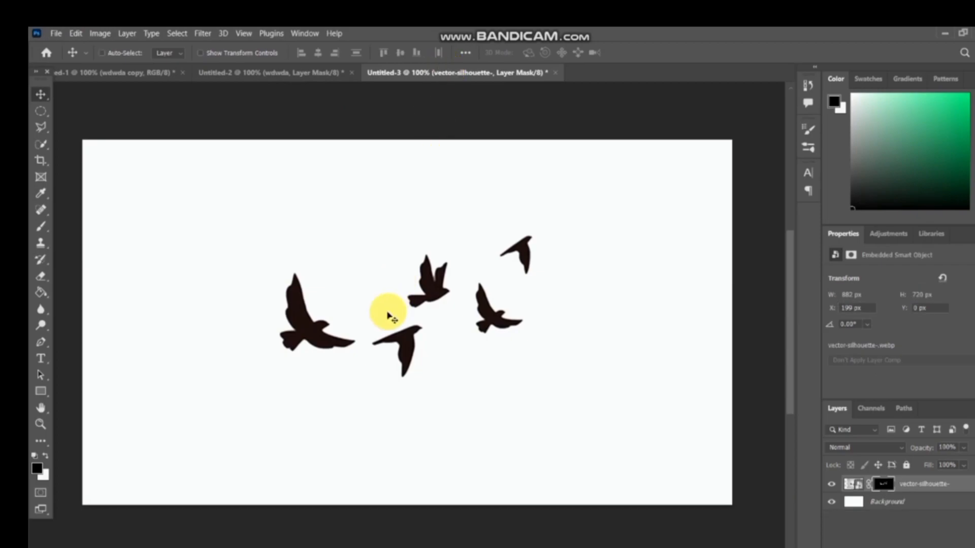
{"action": "left_click", "coordinate": [130, 73]}
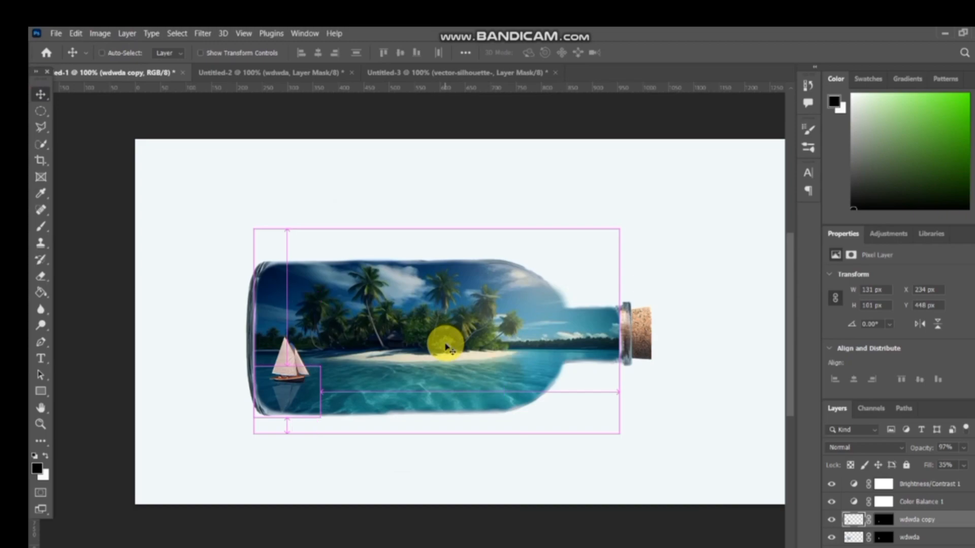
{"action": "left_click_drag", "start_coordinate": [447, 347], "coordinate": [445, 343]}
- Scale the birds layer down to about 305 × 249 px over the palm trees and move it to the top of the layer stack at 92% opacity
{"action": "key", "text": "ctrl+t"}
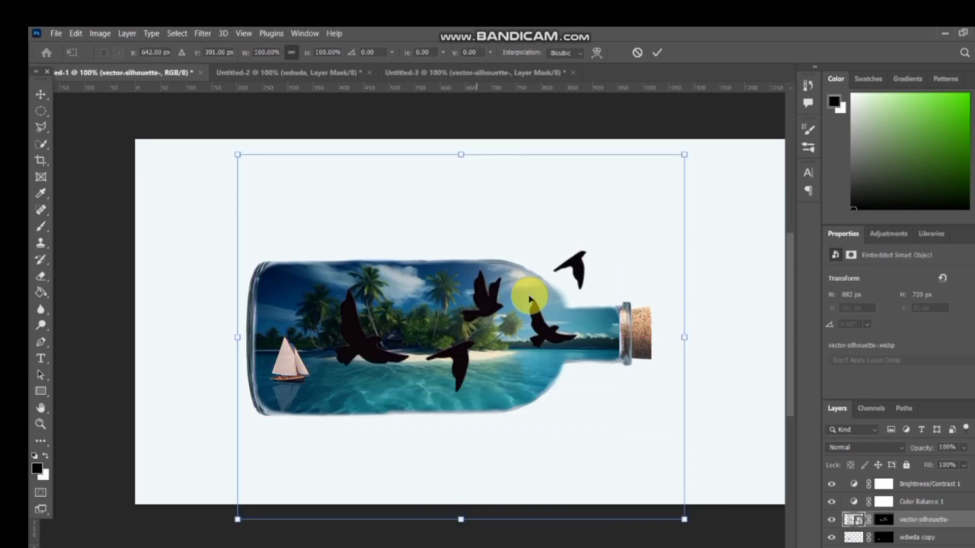
{"action": "left_click_drag", "start_coordinate": [683, 155], "coordinate": [366, 414]}
{"action": "left_click_drag", "start_coordinate": [304, 464], "coordinate": [452, 293]}
{"action": "left_click_drag", "start_coordinate": [508, 230], "coordinate": [517, 221]}
{"action": "left_click_drag", "start_coordinate": [447, 298], "coordinate": [450, 302]}
{"action": "key", "text": "Return"}
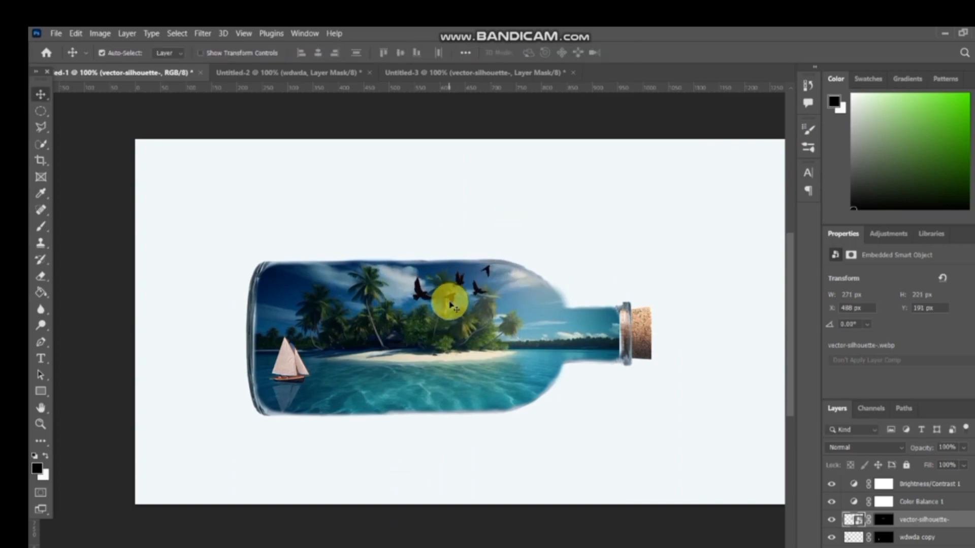
{"action": "key", "text": "ctrl+shift+bracketright"}
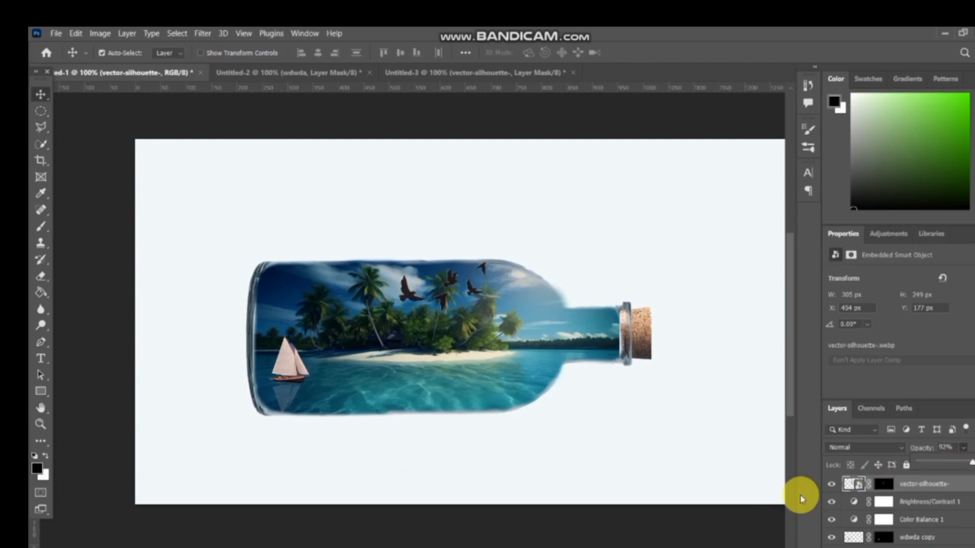
- Duplicate the birds layer, flip the copy vertically over the water as a reflection and lower its opacity to 48%
{"action": "key", "text": "ctrl+j"}
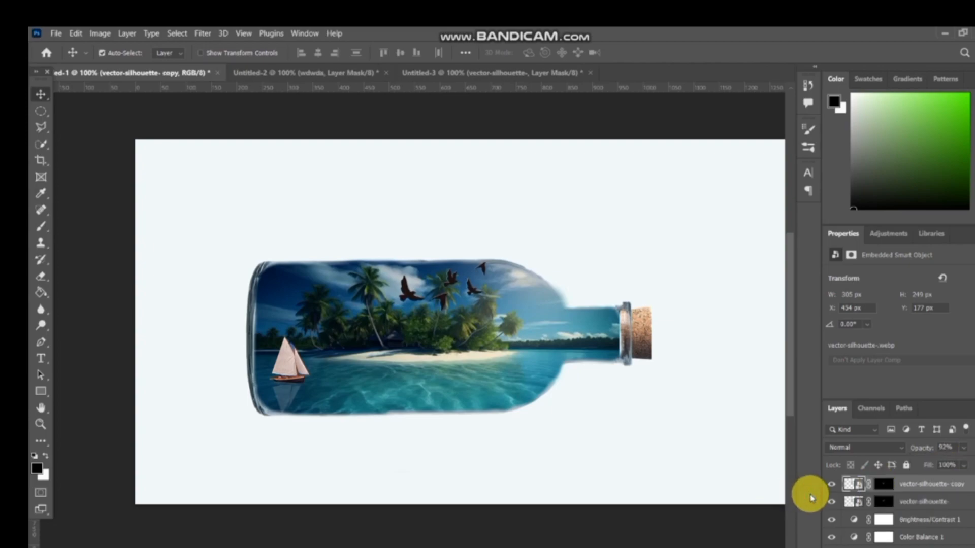
{"action": "key", "text": "ctrl+t"}
{"action": "left_click_drag", "start_coordinate": [440, 290], "coordinate": [456, 387]}
{"action": "right_click", "coordinate": [446, 336]}
{"action": "left_click", "coordinate": [460, 347]}
{"action": "key", "text": "Return"}
{"action": "left_click_drag", "start_coordinate": [966, 453], "coordinate": [951, 458]}
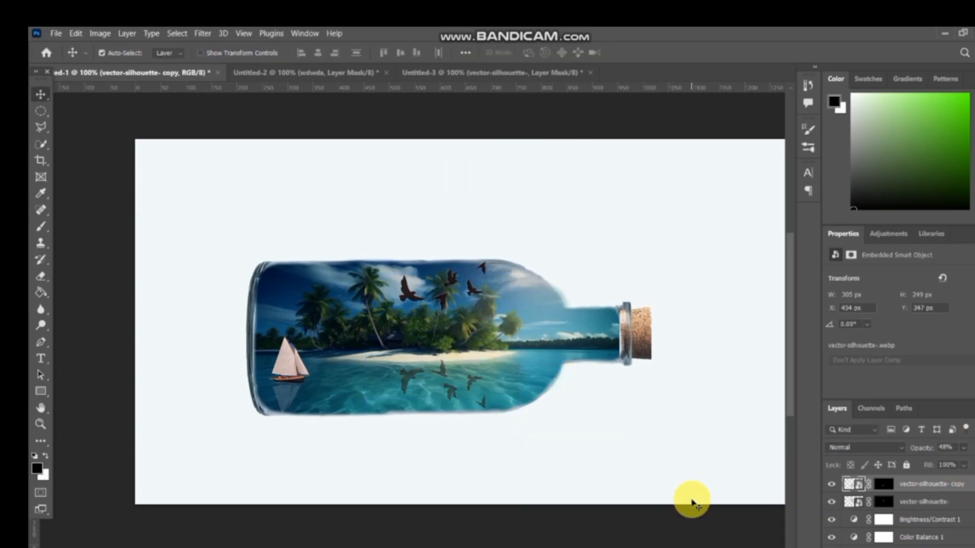